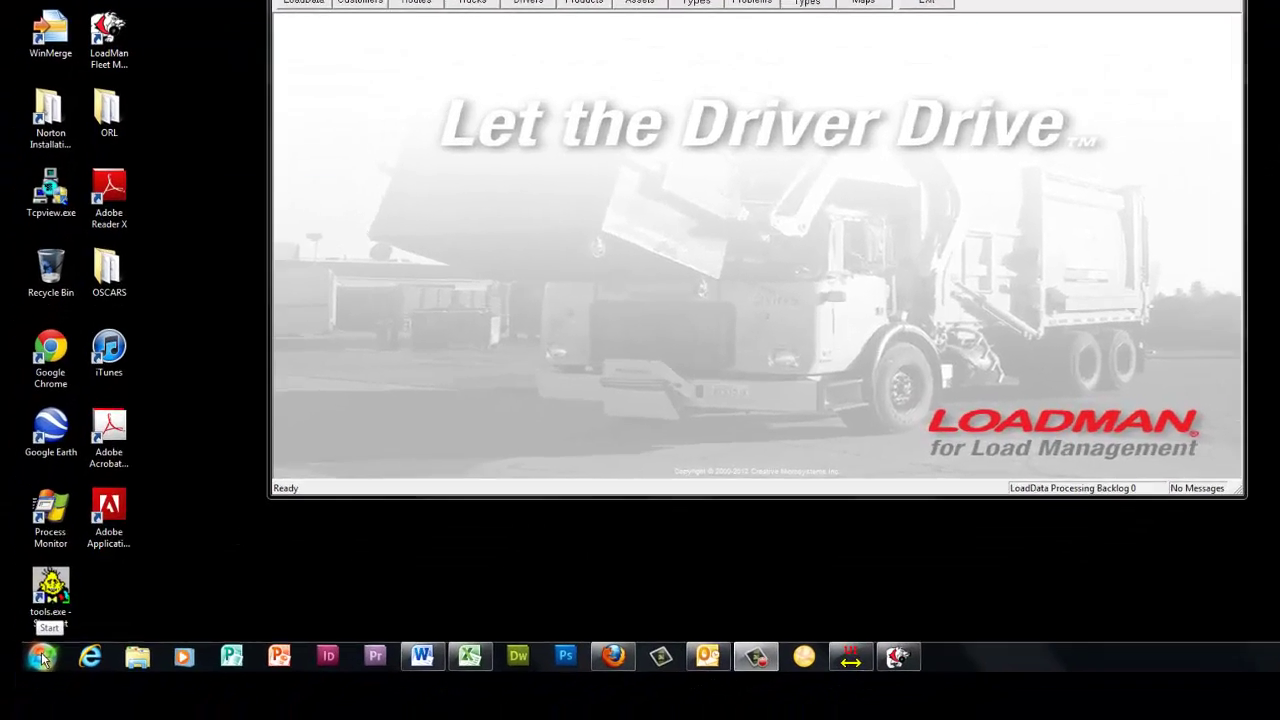
Check the Ports (COM & LPT) devices in Device Manager through the Computer Management console, and close the console
{"action": "left_click", "coordinate": [42, 657]}
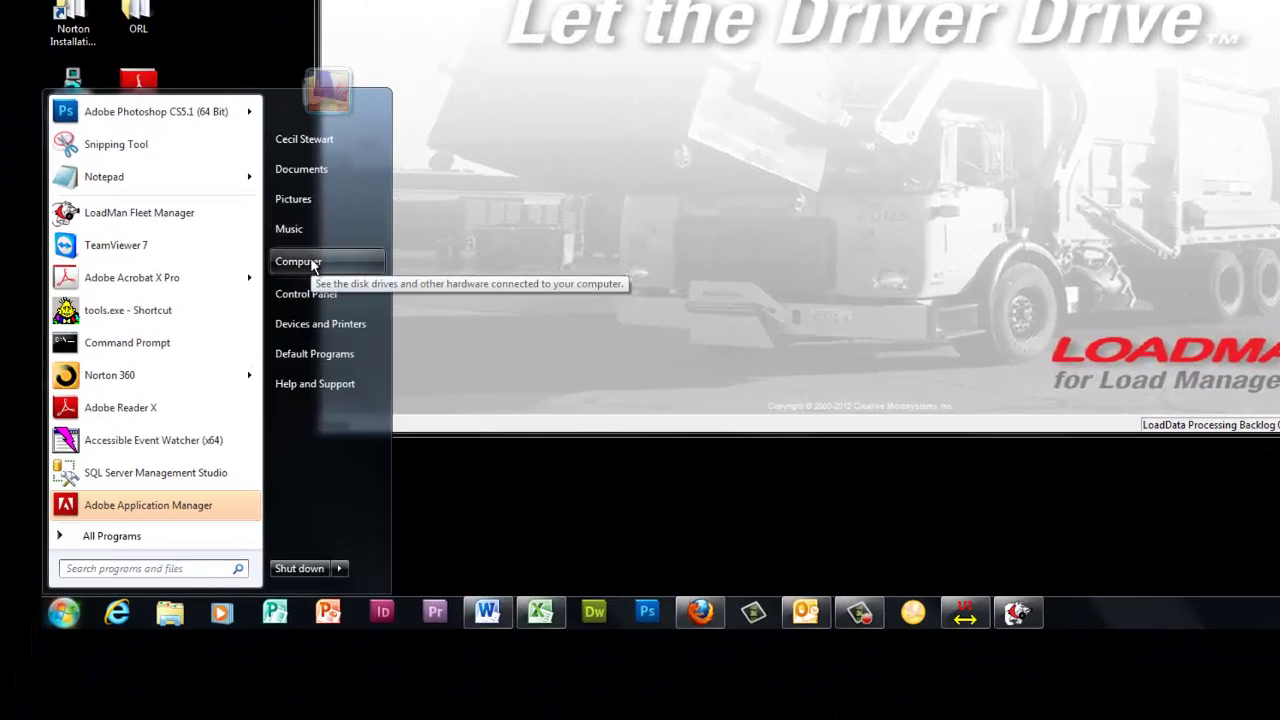
{"action": "right_click", "coordinate": [312, 262]}
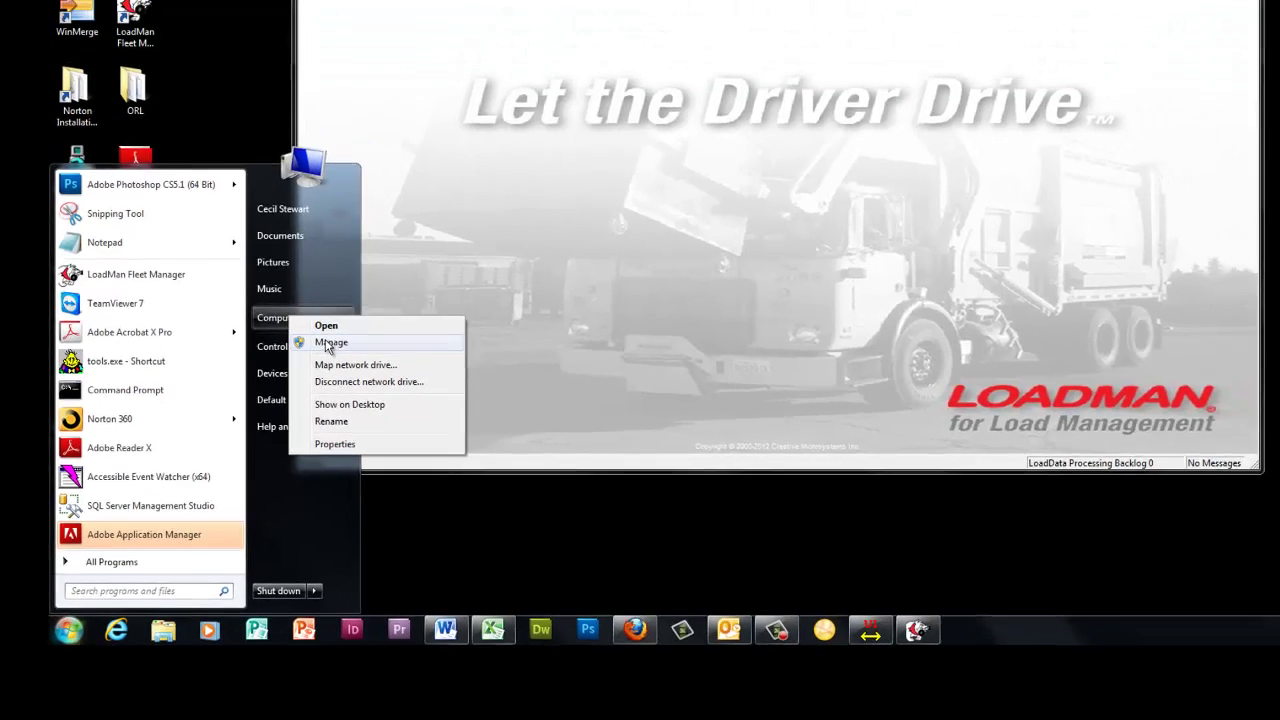
{"action": "left_click", "coordinate": [357, 290]}
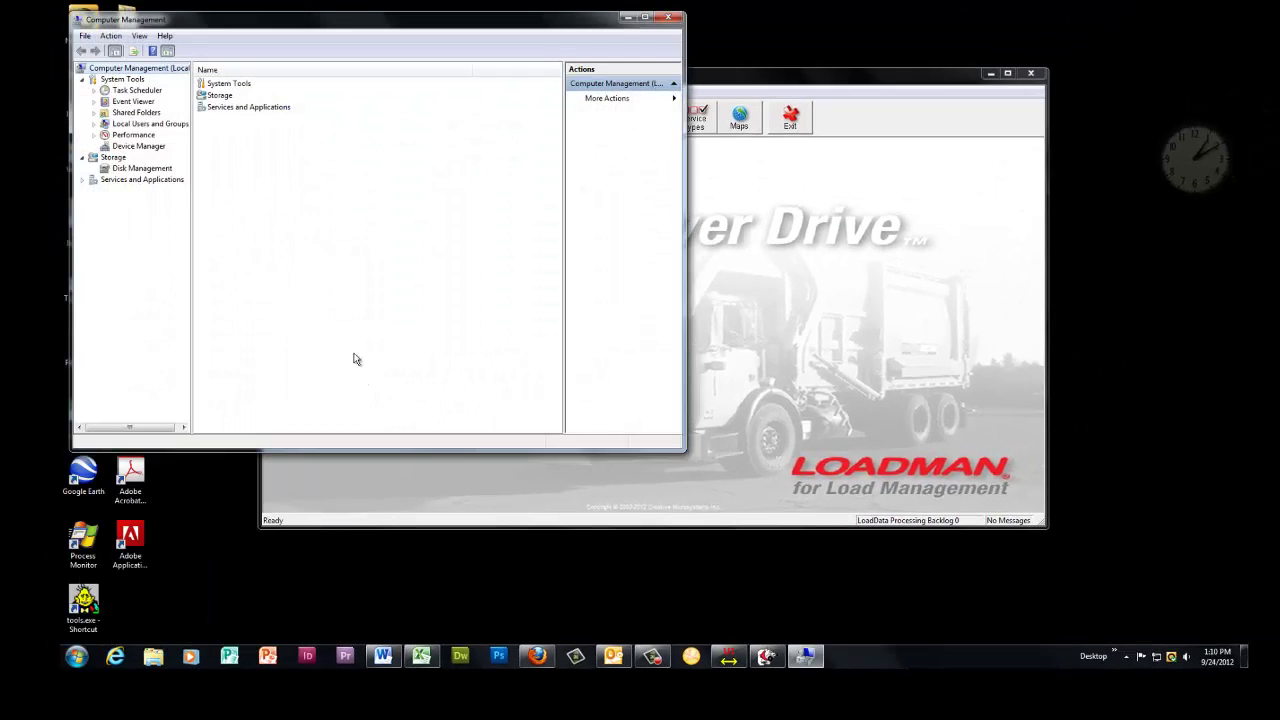
{"action": "left_click_drag", "start_coordinate": [272, 27], "coordinate": [379, 48]}
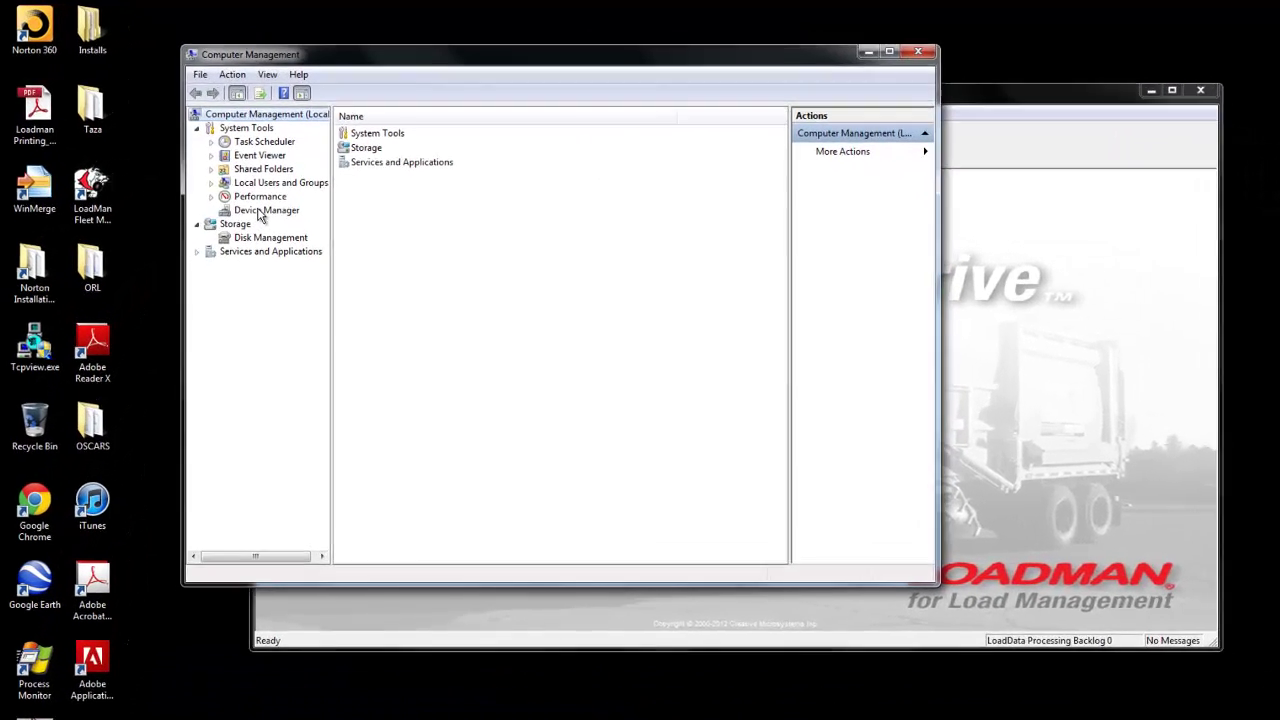
{"action": "left_click", "coordinate": [262, 212]}
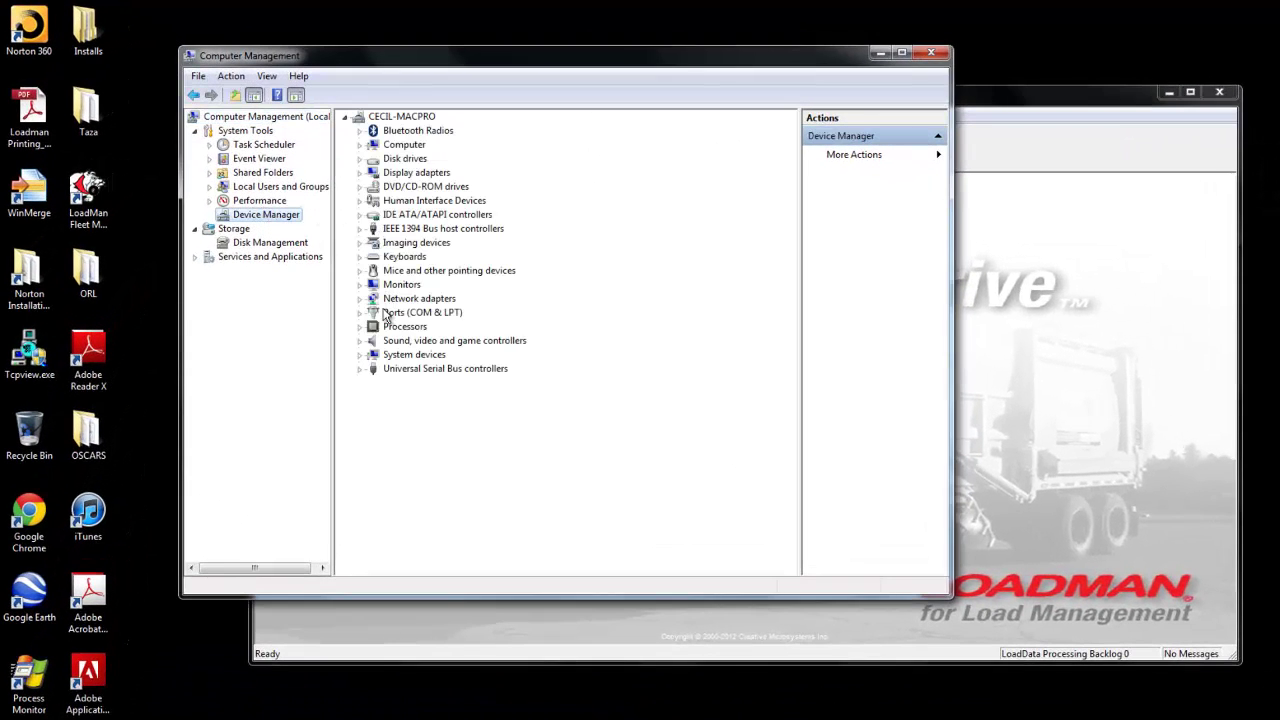
{"action": "left_click", "coordinate": [359, 312]}
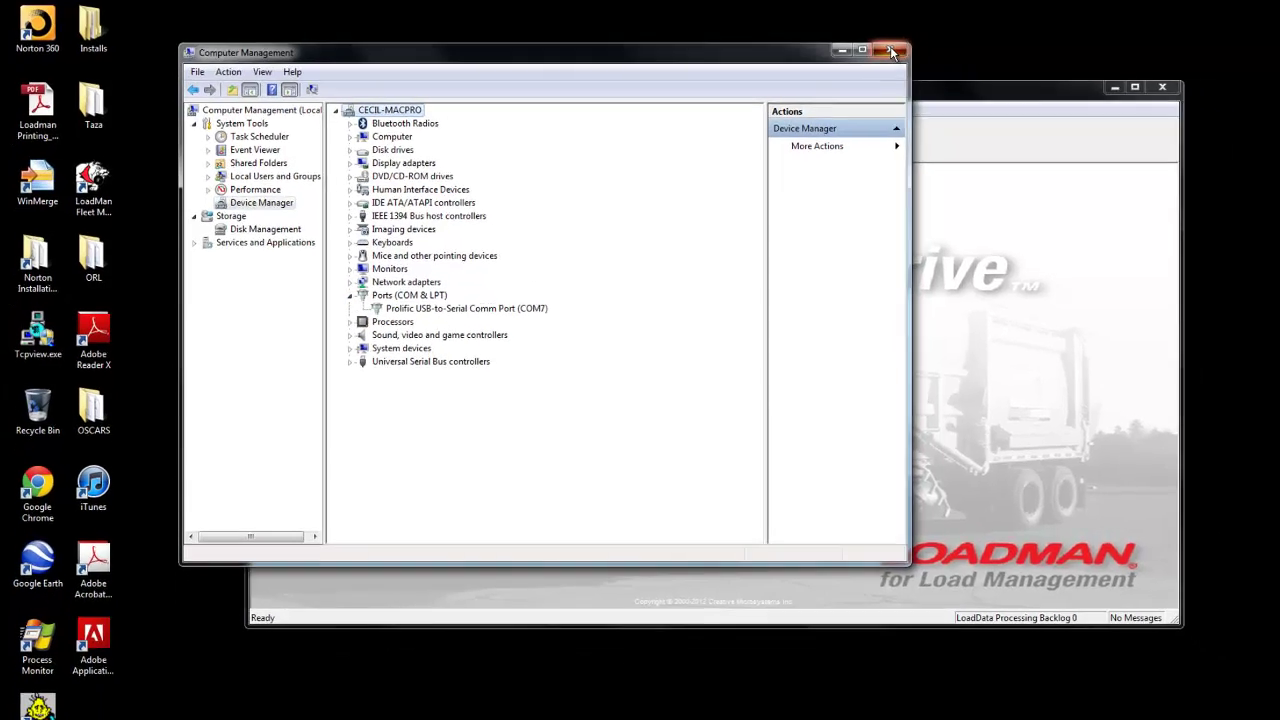
{"action": "left_click", "coordinate": [893, 52]}
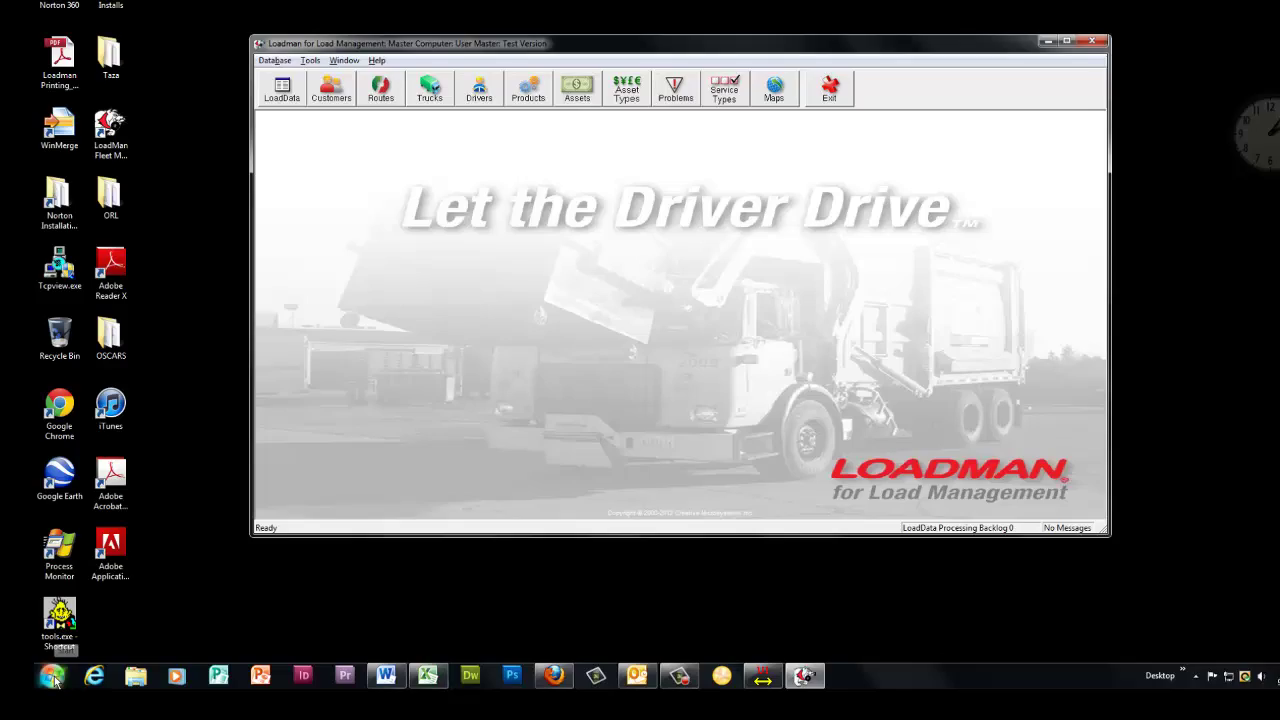
View Device Manager through the computer's System properties, and close it
{"action": "left_click", "coordinate": [53, 680]}
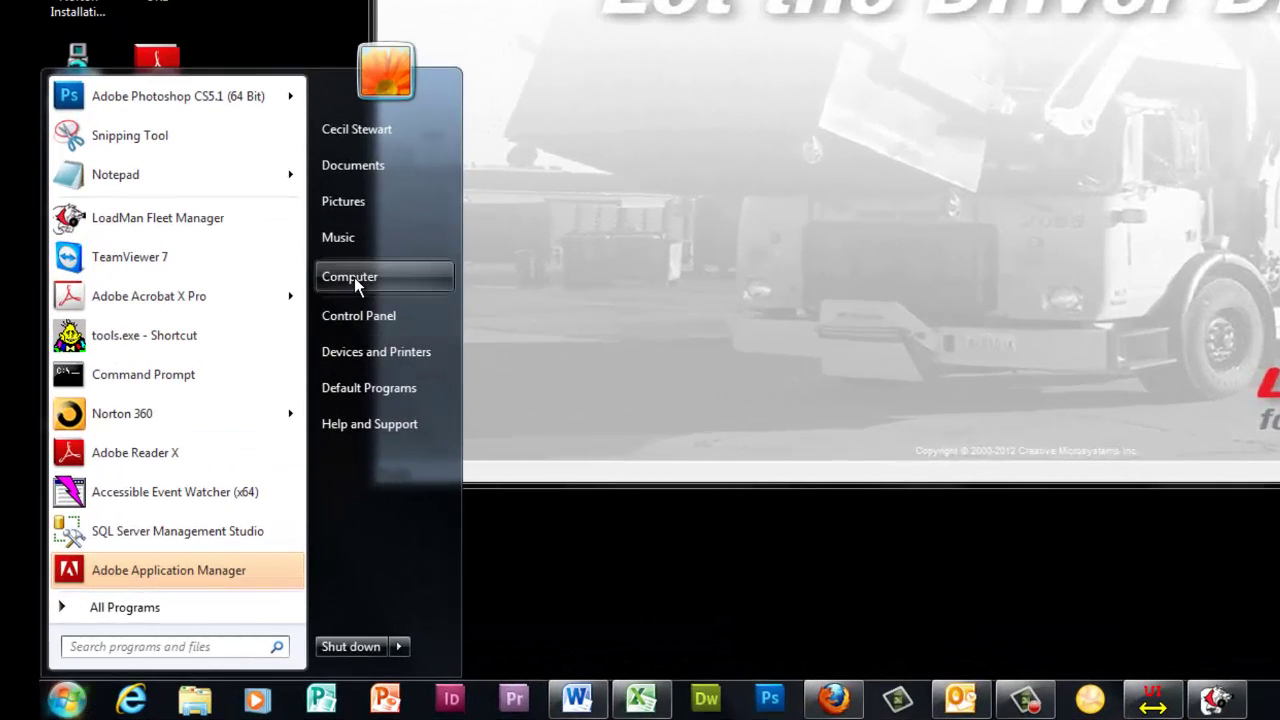
{"action": "right_click", "coordinate": [354, 277]}
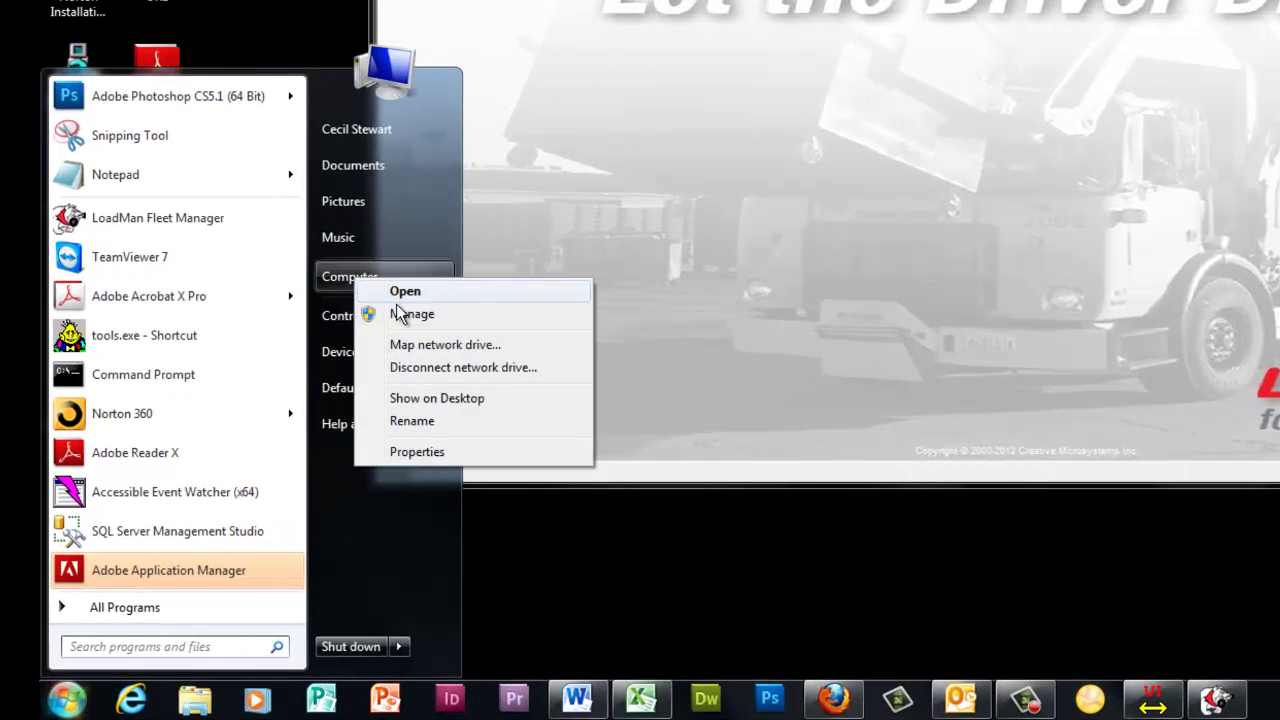
{"action": "left_click", "coordinate": [428, 453]}
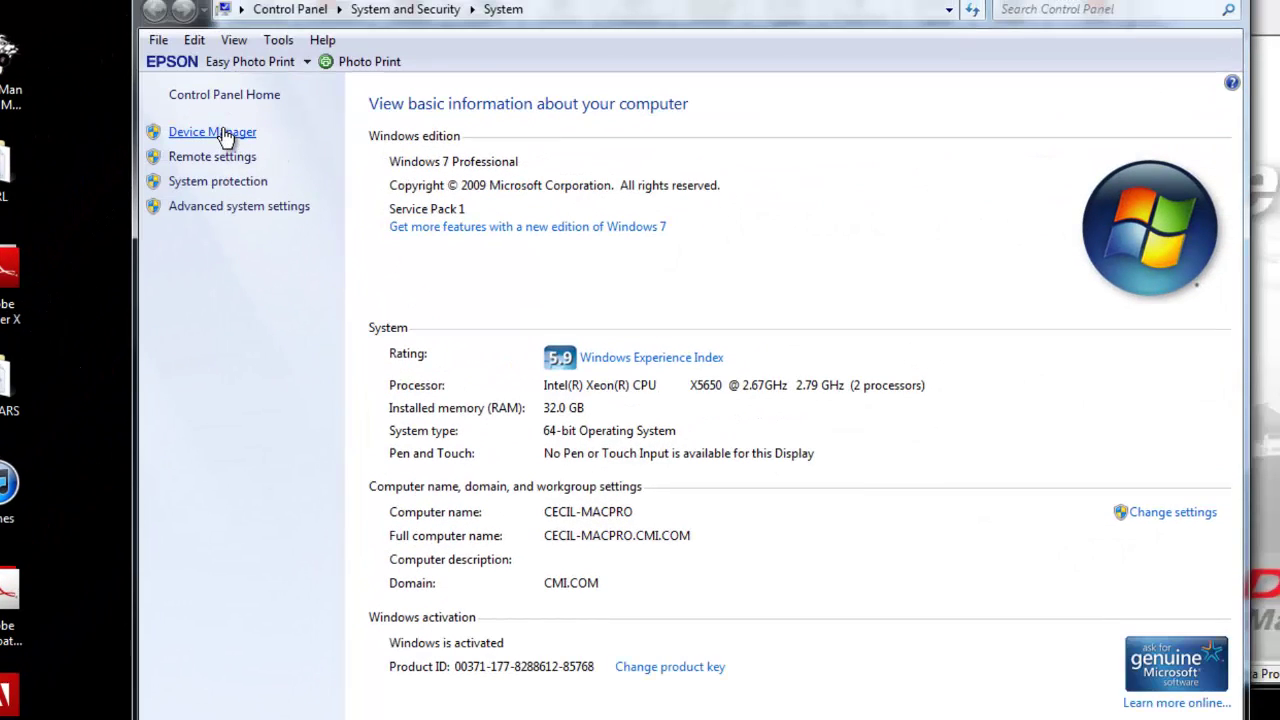
{"action": "left_click", "coordinate": [226, 135]}
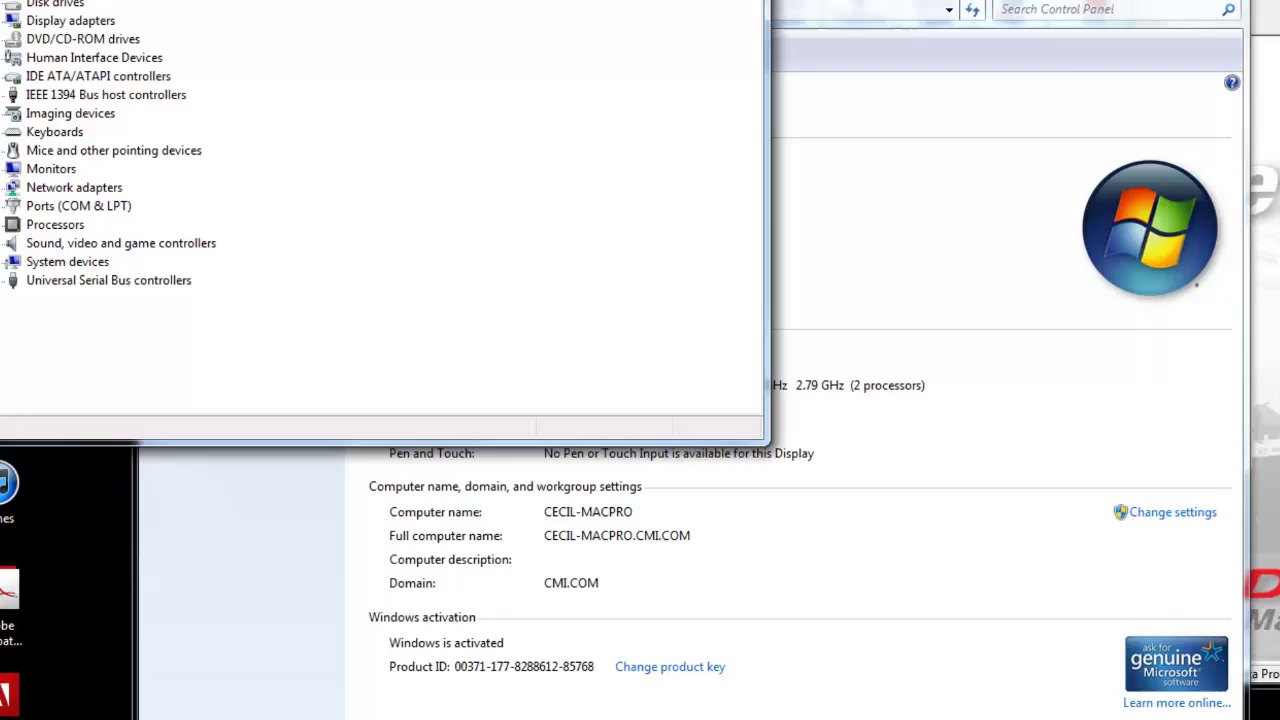
{"action": "left_click_drag", "start_coordinate": [342, 1], "coordinate": [646, 35]}
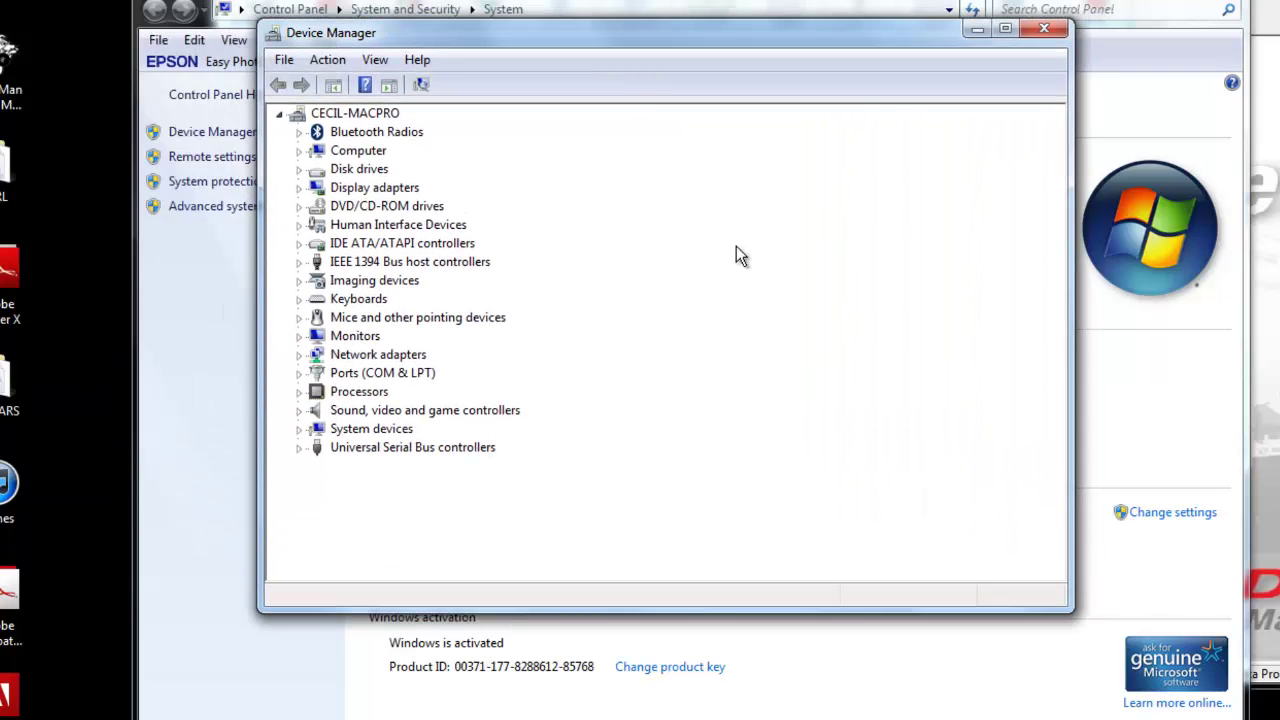
{"action": "left_click", "coordinate": [1044, 28]}
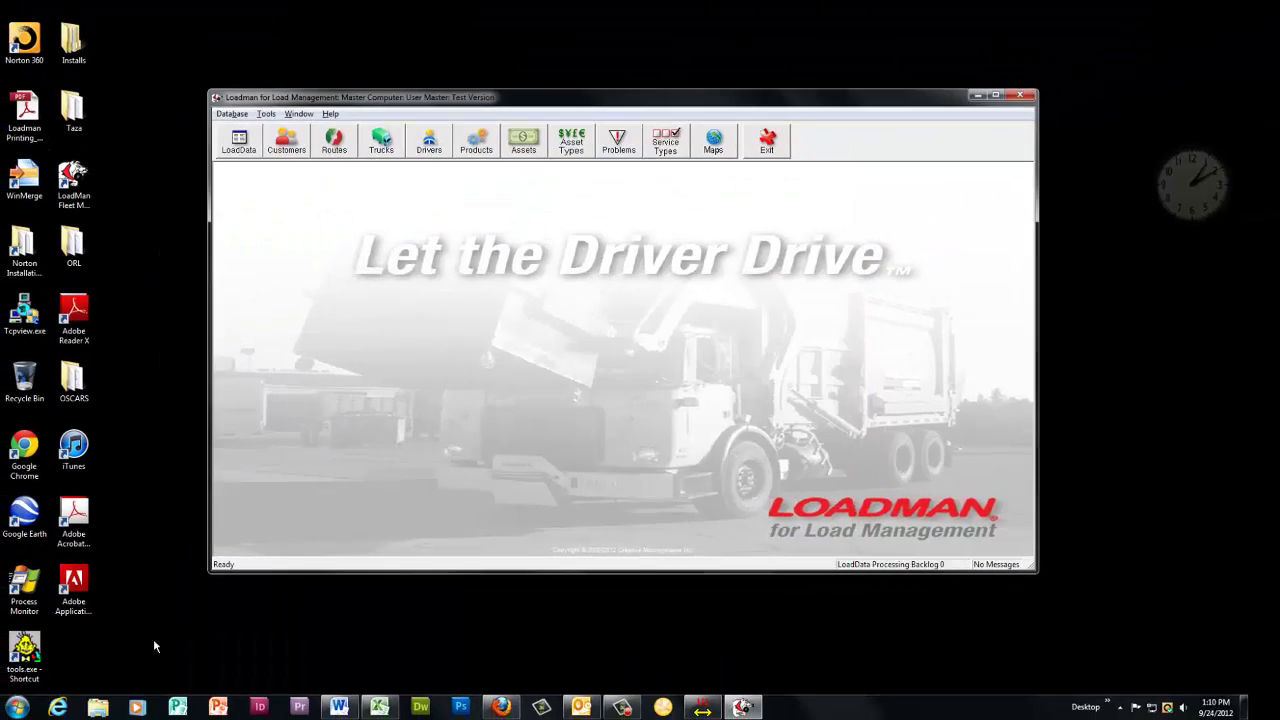
Launch Device Manager by running devmgmt.msc and place its window over the Loadman window
{"action": "left_click", "coordinate": [20, 707]}
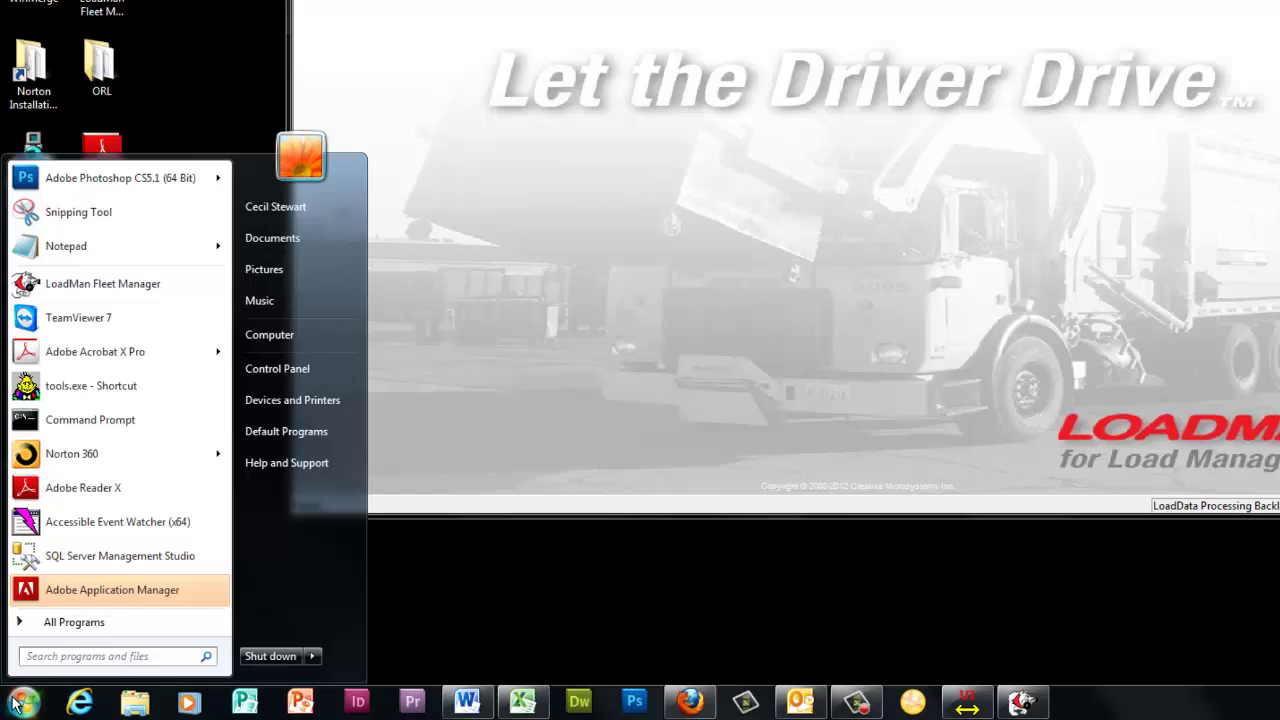
{"action": "type", "text": "dev"}
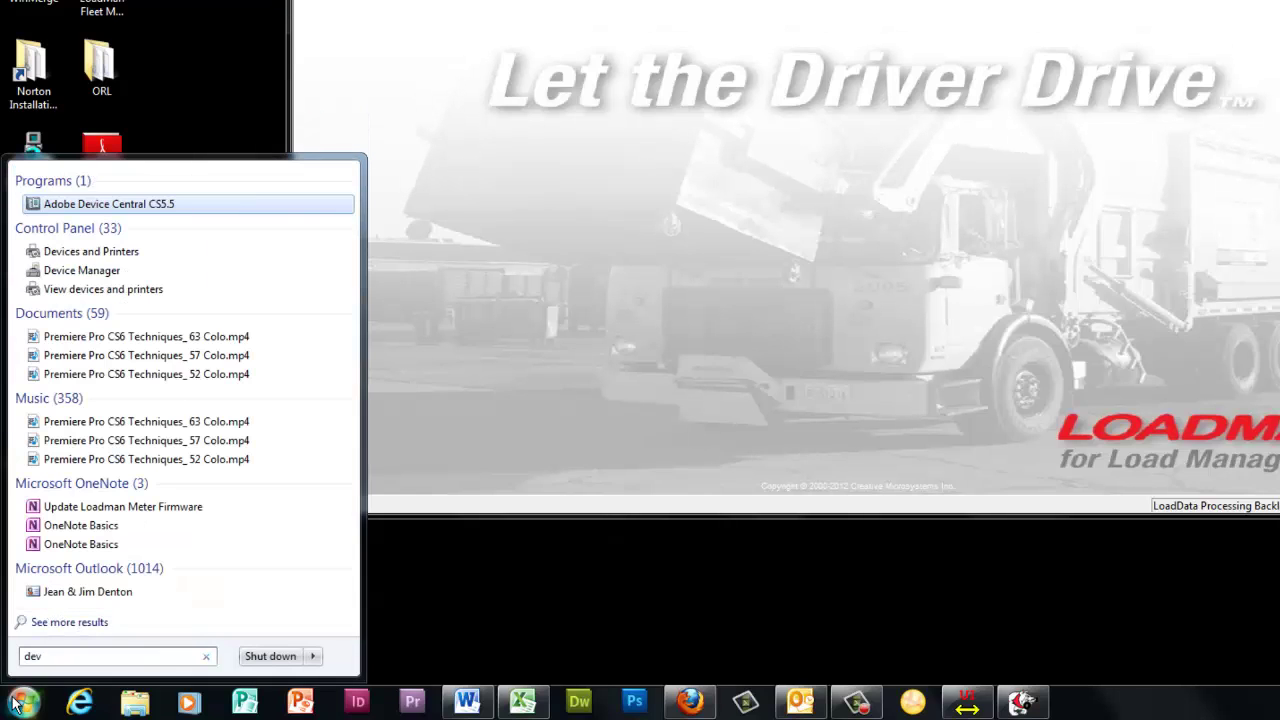
{"action": "type", "text": "mgm"}
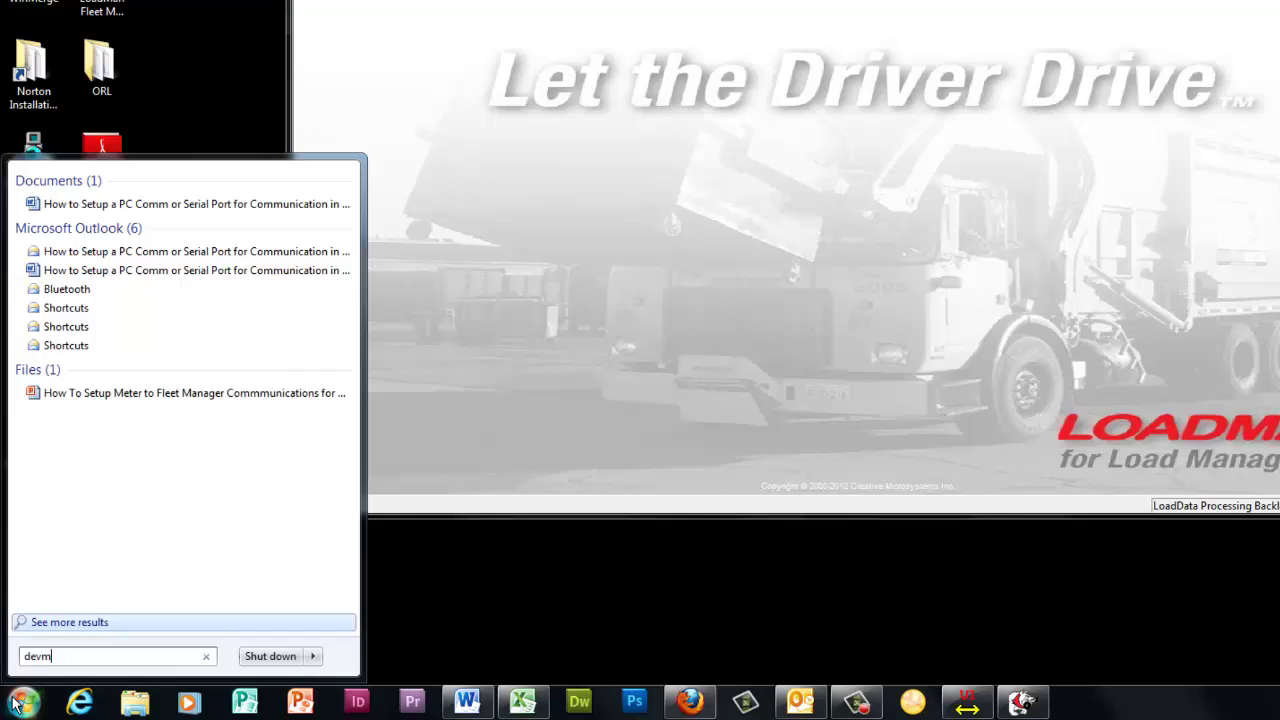
{"action": "type", "text": "t.msc"}
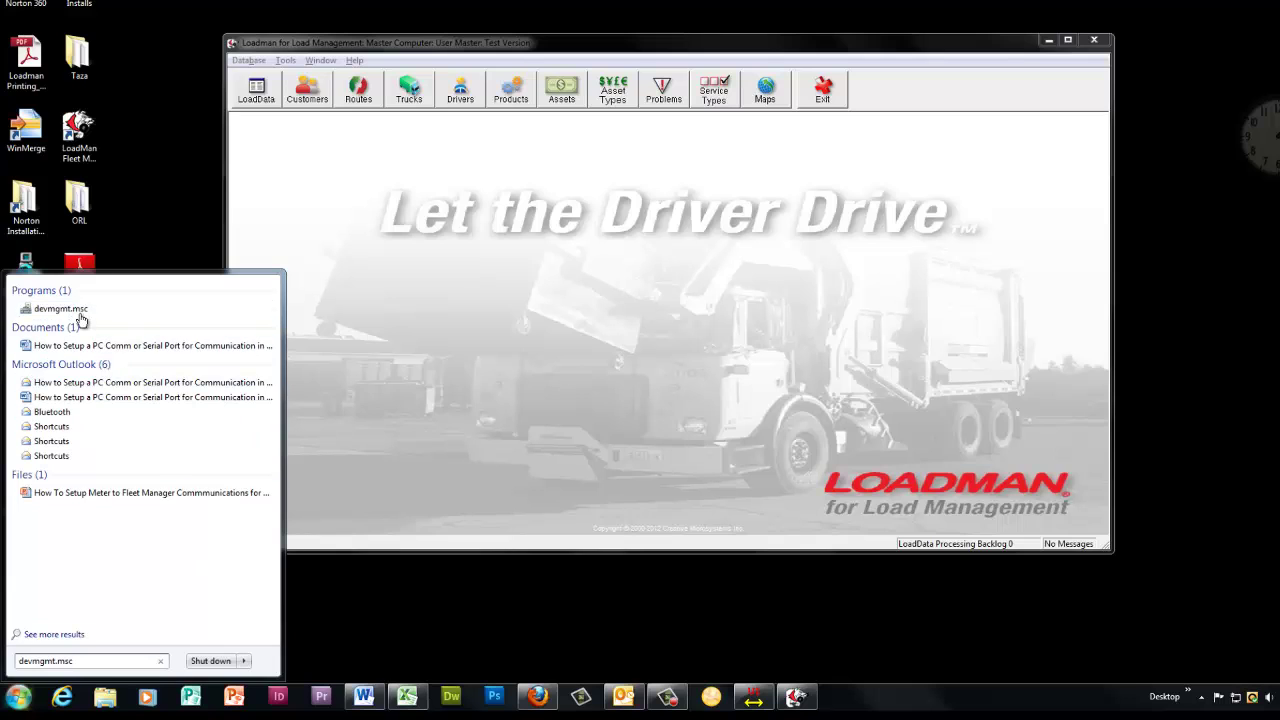
{"action": "left_click", "coordinate": [80, 310]}
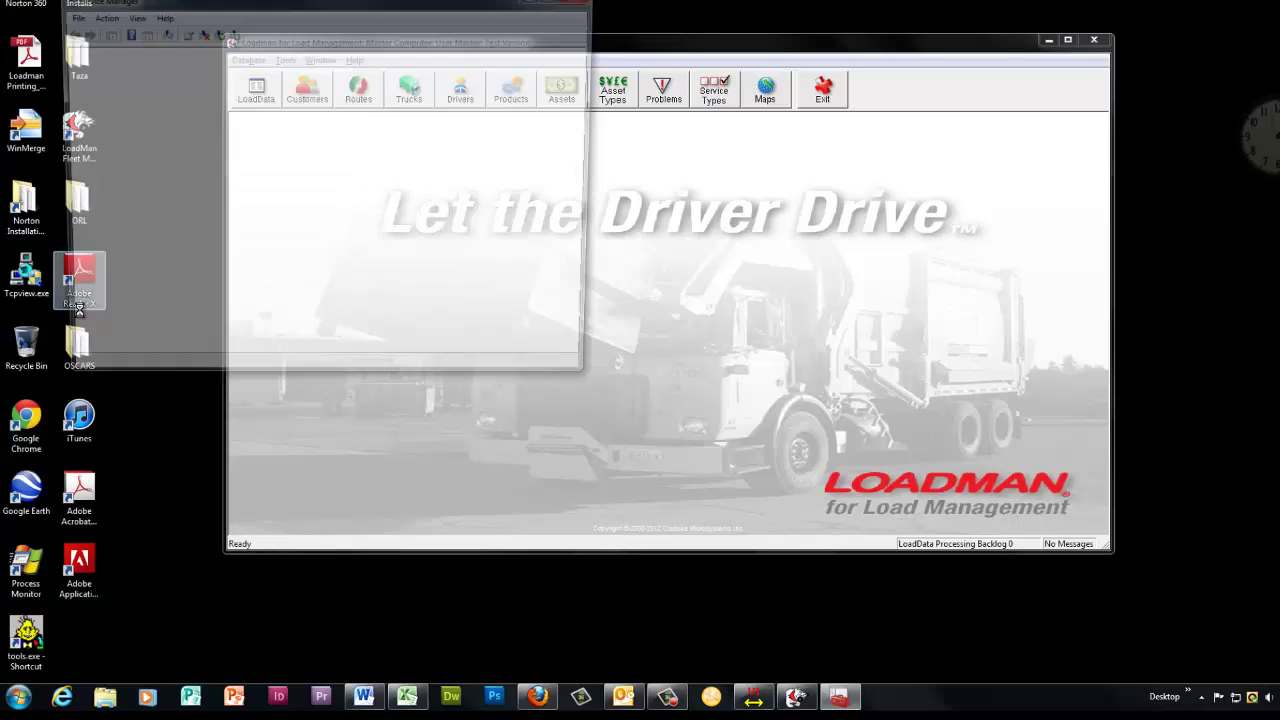
{"action": "left_click_drag", "start_coordinate": [166, 4], "coordinate": [551, 88]}
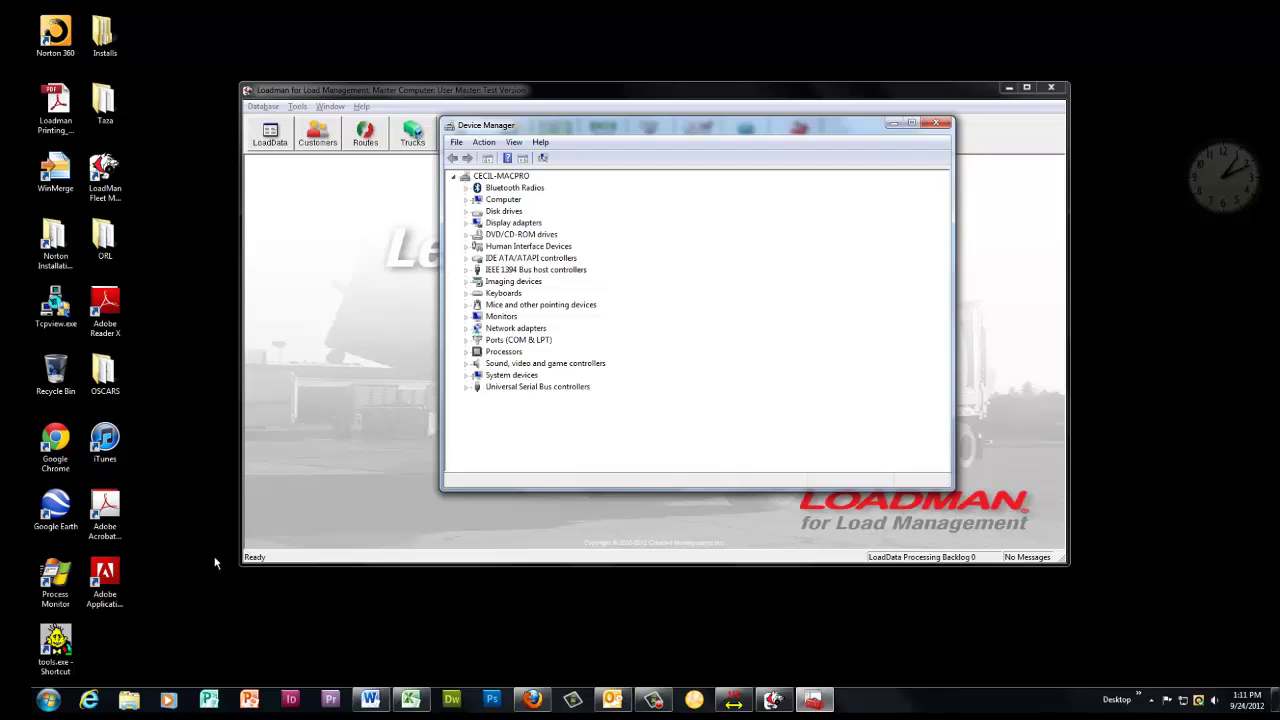
Identify the COM port number of the USB-to-serial adapter under Ports (COM & LPT), and close Device Manager
{"action": "left_click", "coordinate": [48, 700]}
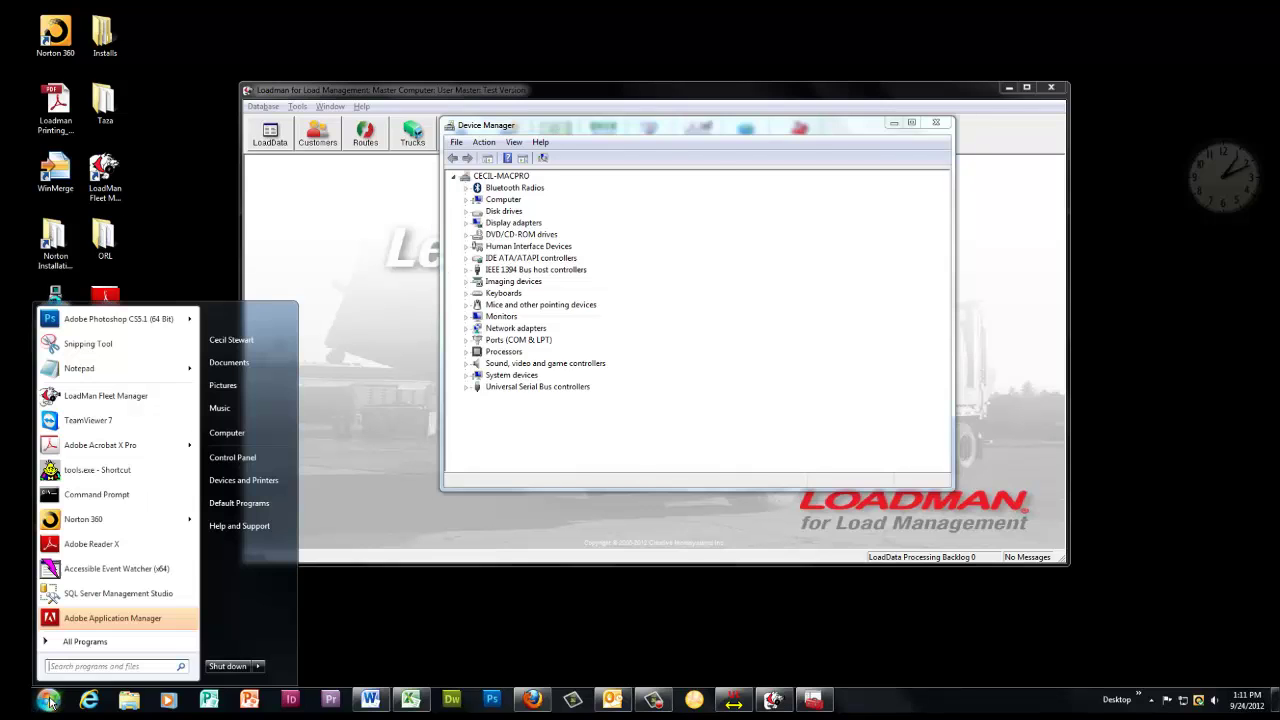
{"action": "left_click", "coordinate": [86, 642]}
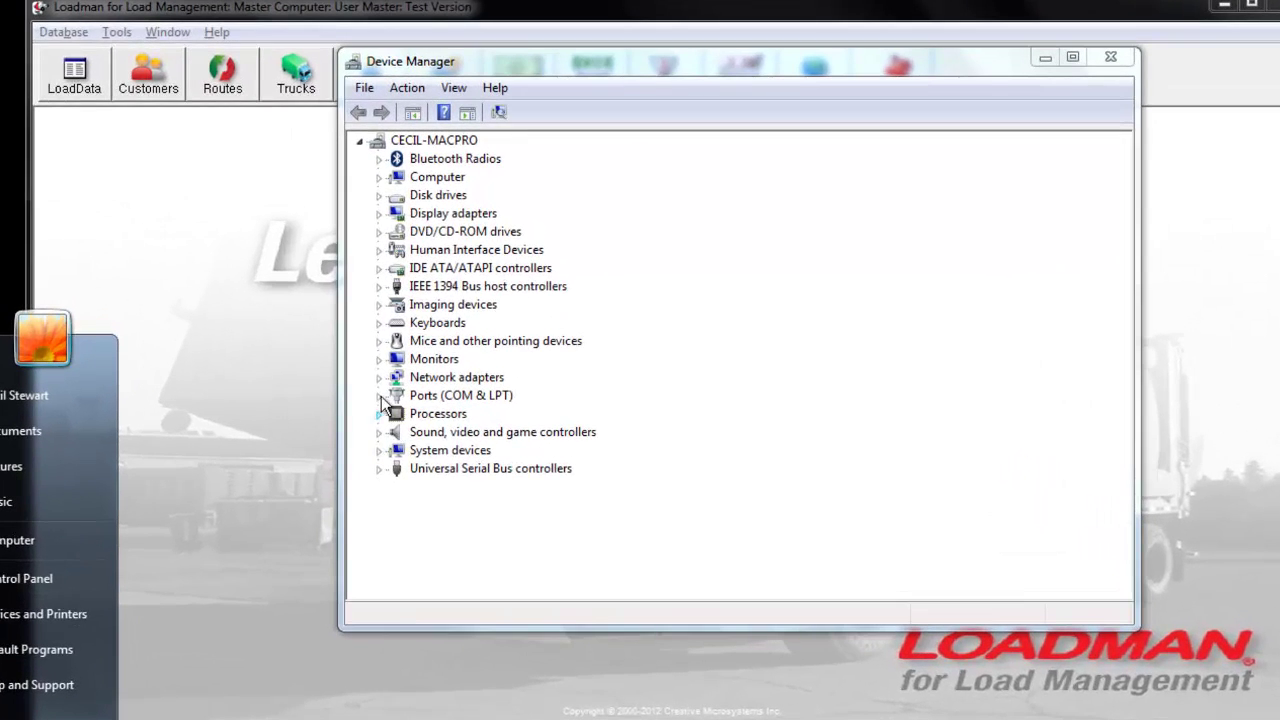
{"action": "left_click", "coordinate": [380, 397]}
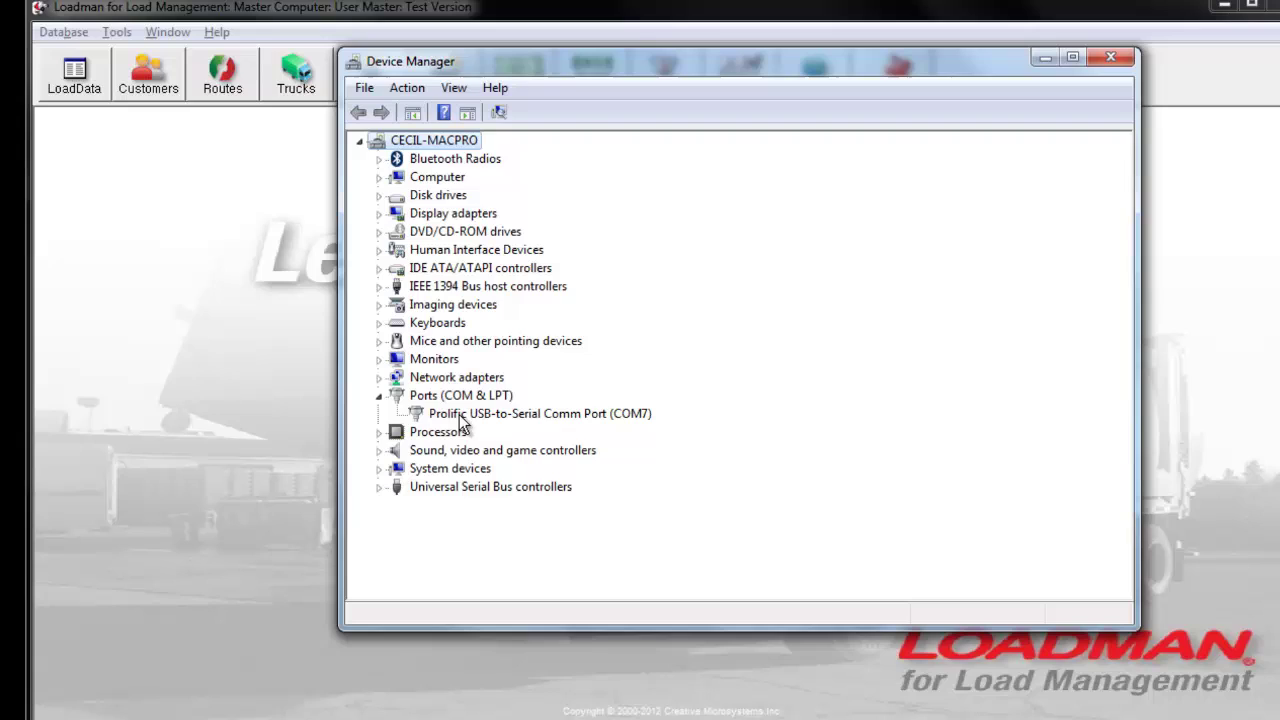
{"action": "left_click", "coordinate": [610, 415]}
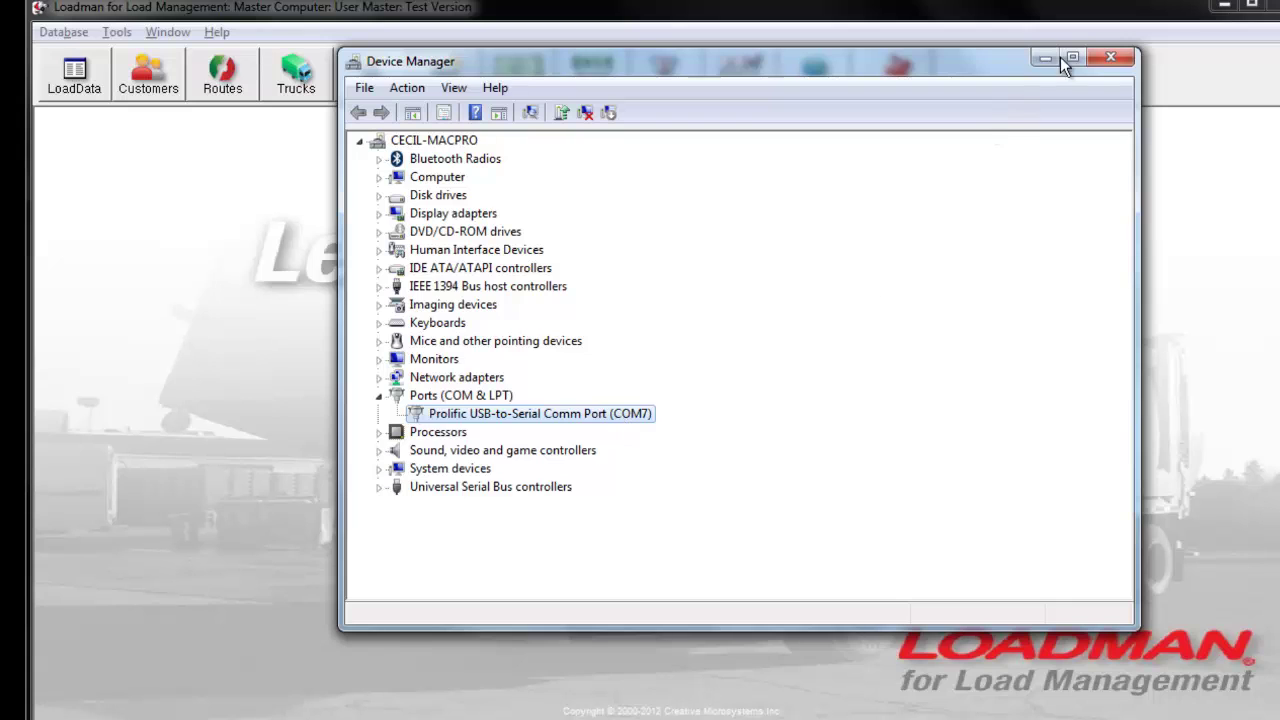
{"action": "left_click", "coordinate": [1110, 58]}
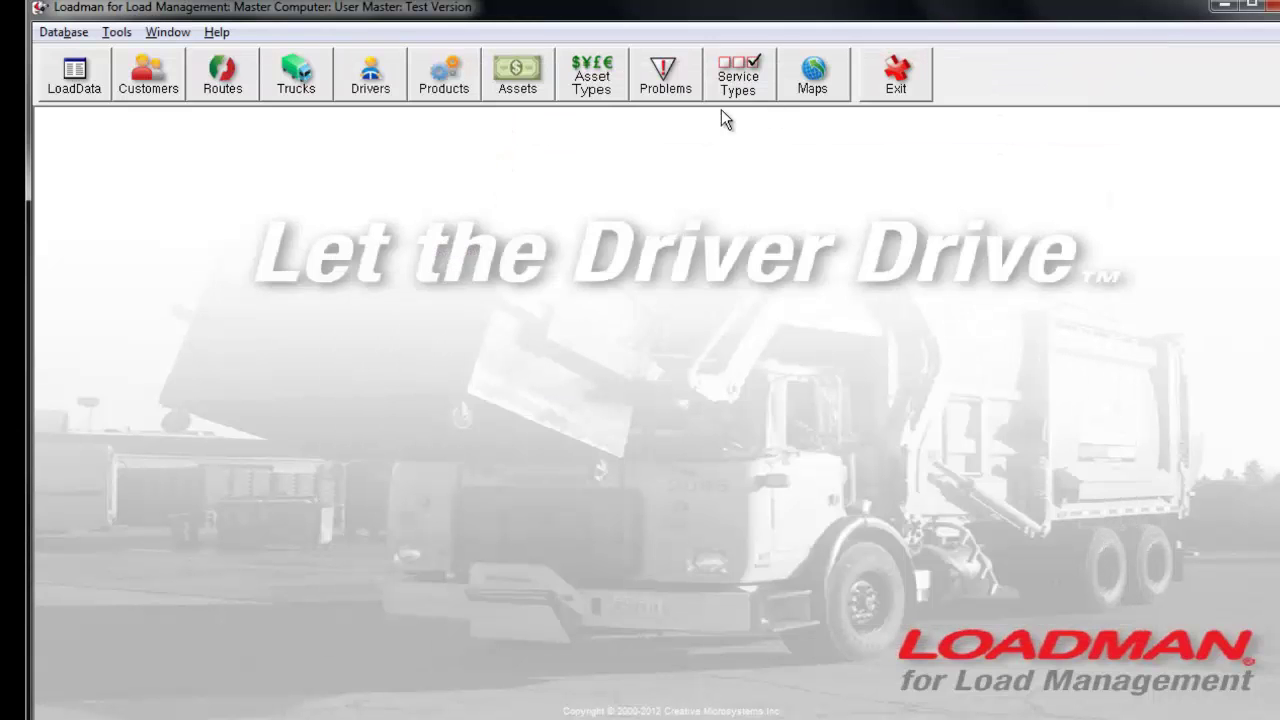
Start a new entry in Loadman's Connections list and name it "Comm7, 9600, N, 8, 1"
{"action": "left_click", "coordinate": [118, 34]}
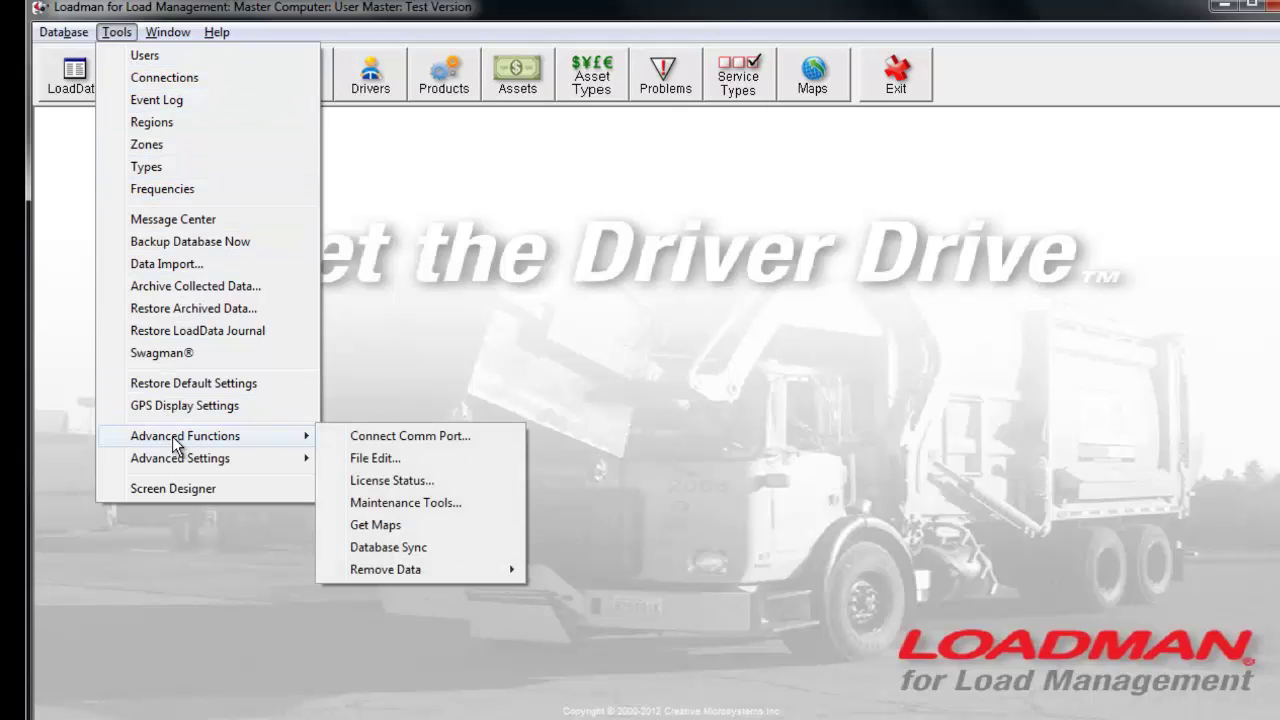
{"action": "left_click", "coordinate": [171, 77]}
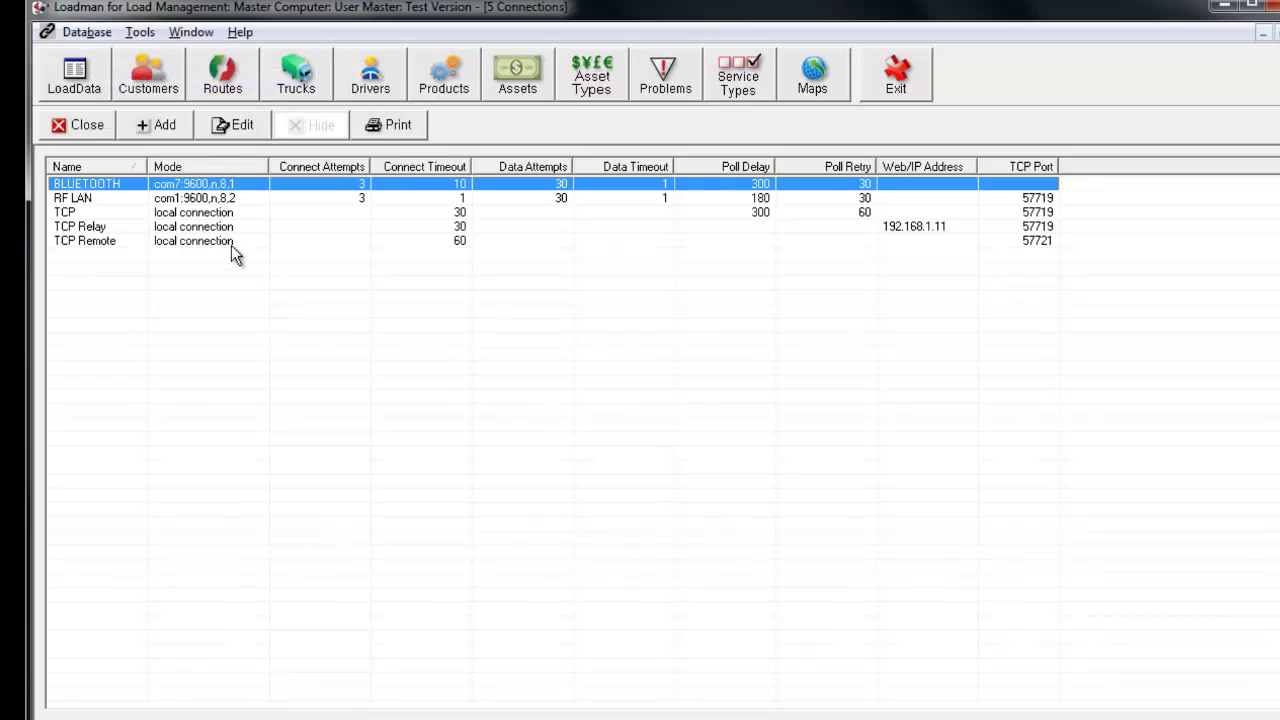
{"action": "left_click", "coordinate": [156, 124]}
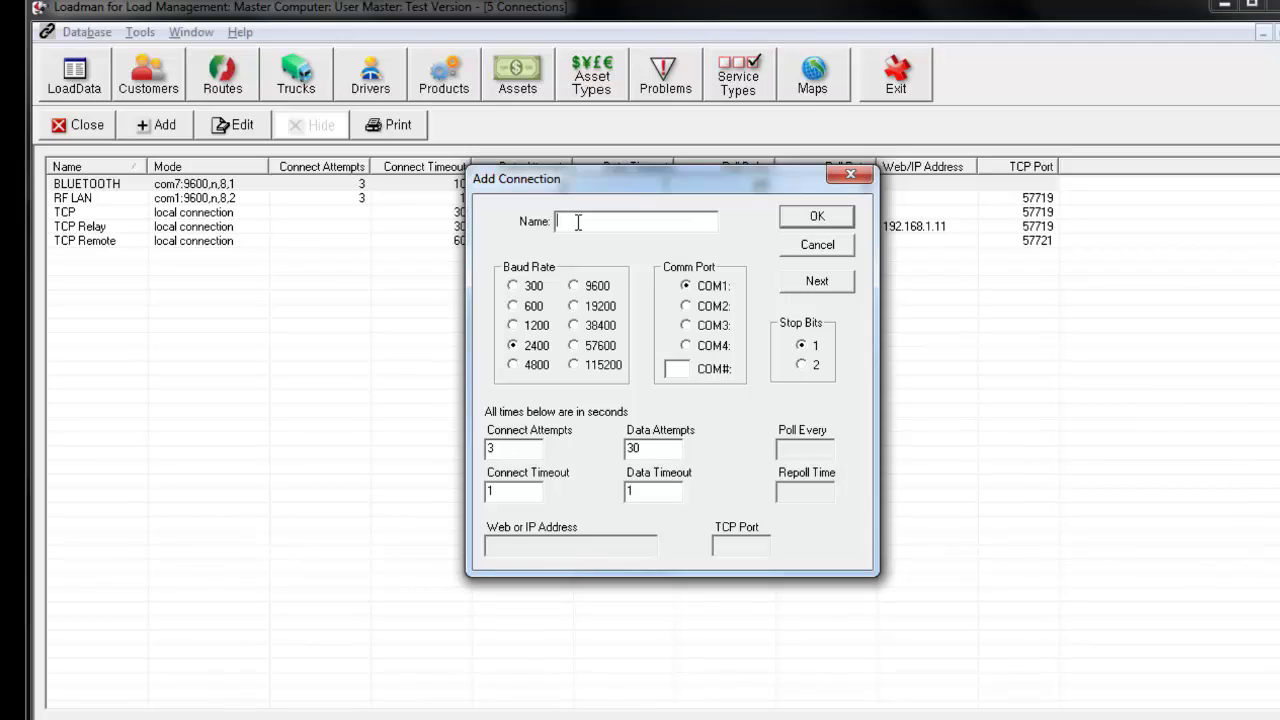
{"action": "type", "text": "Comm7, 9600"}
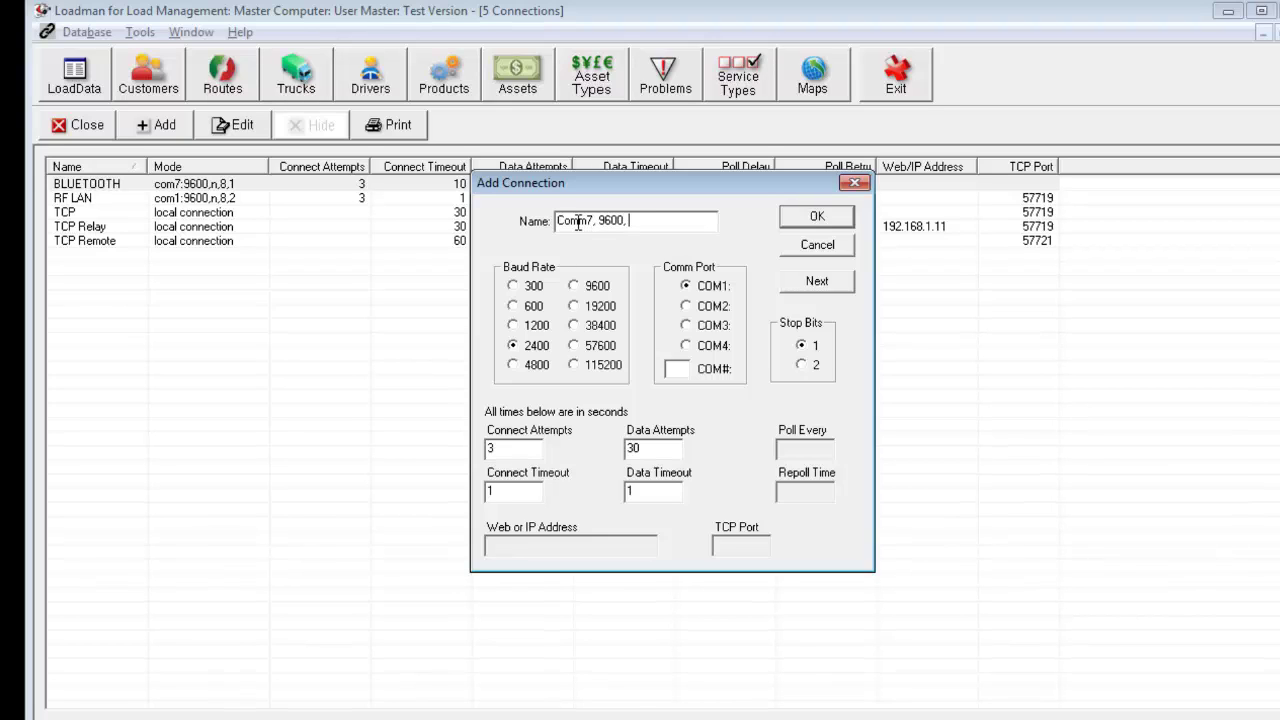
{"action": "type", "text": ", N"}
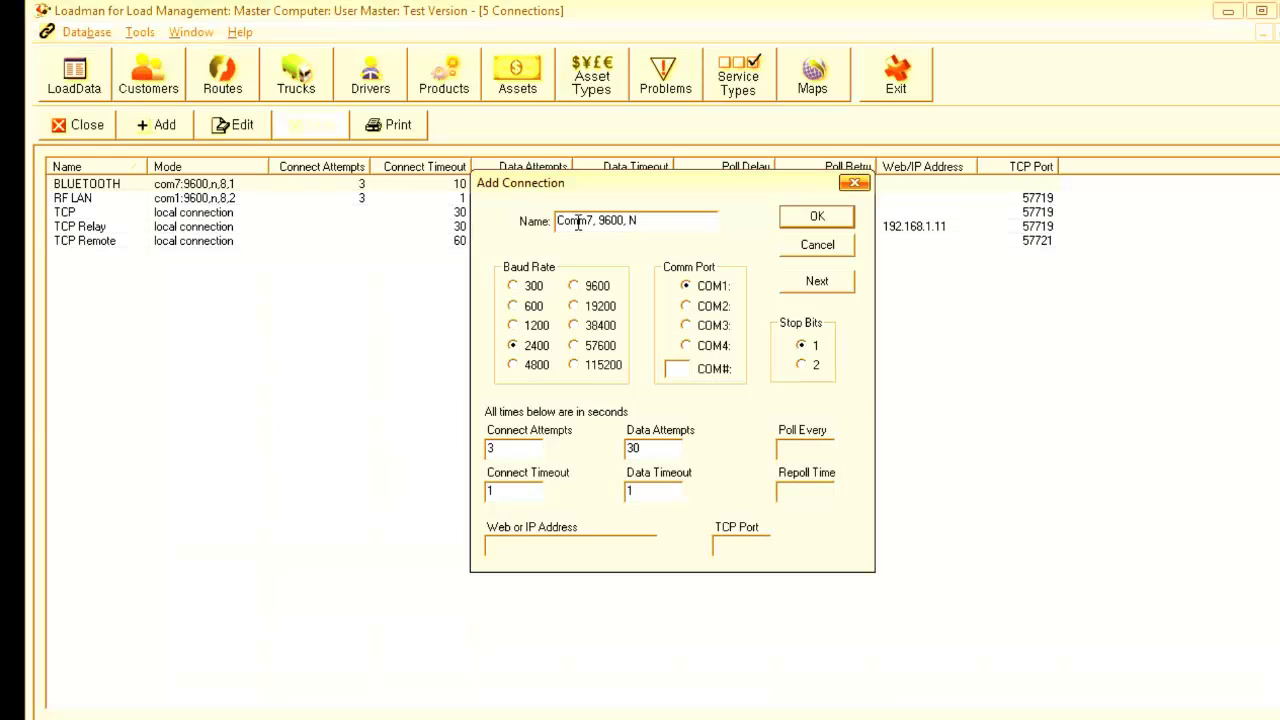
{"action": "type", "text": ", 8, 1"}
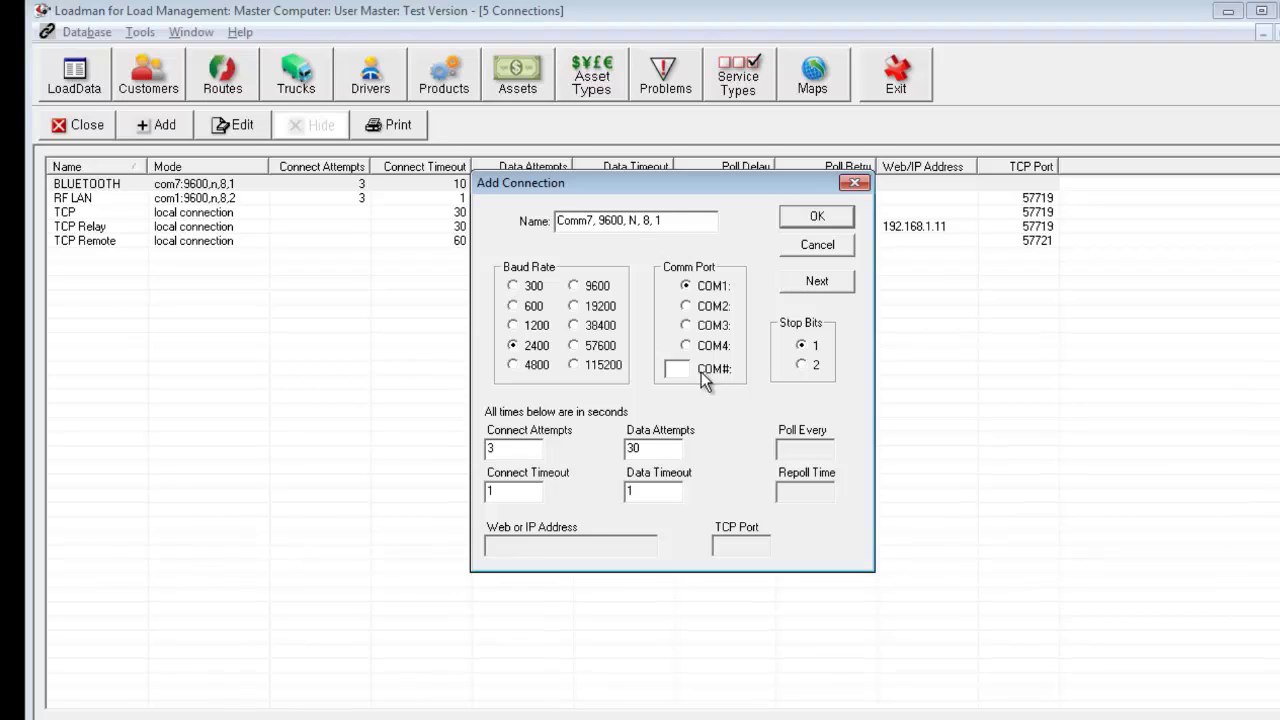
Set the new connection's baud rate to 9600 and COM number to 7, and save it
{"action": "left_click", "coordinate": [599, 287]}
{"action": "type", "text": "7"}
{"action": "left_click", "coordinate": [810, 216]}
{"action": "left_click", "coordinate": [817, 218]}
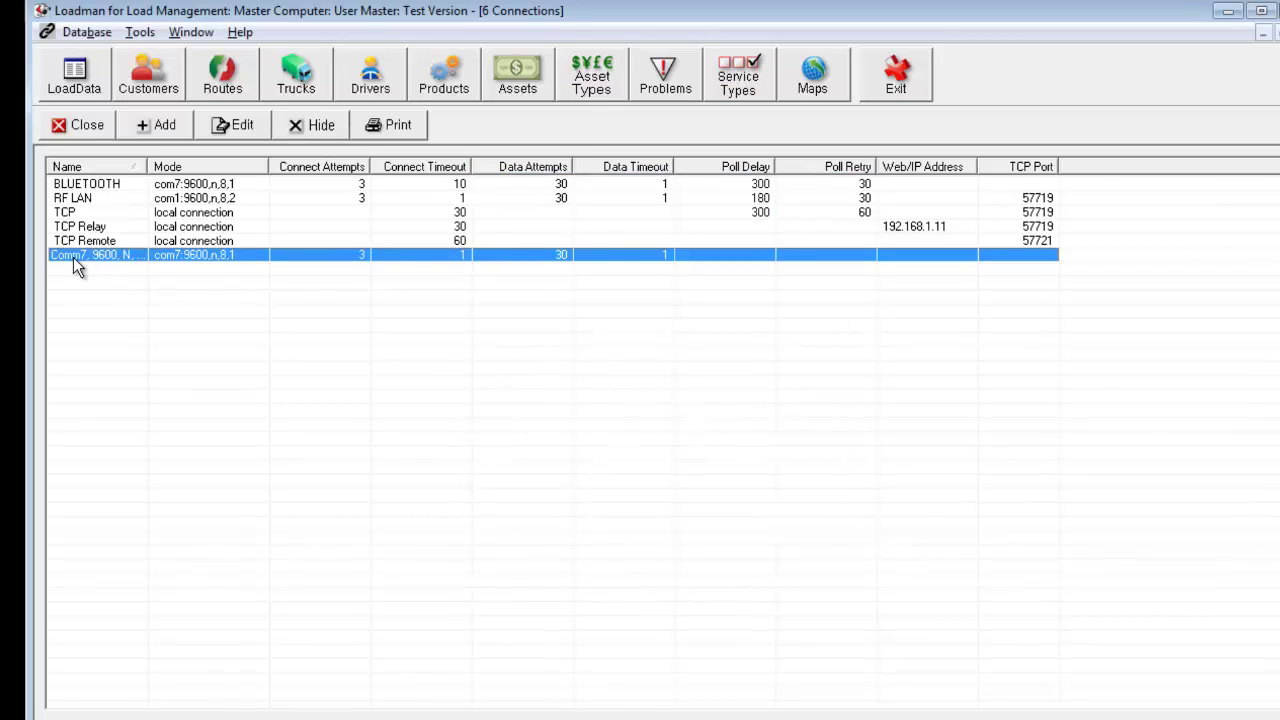